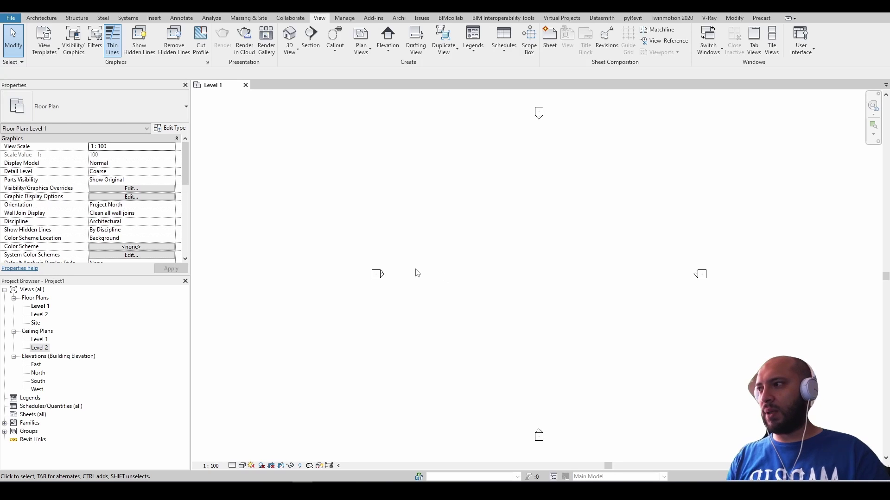
- Duplicate the Site floor plan and rename the copy from Site Copy 1 to HMA
{"action": "right_click", "coordinate": [37, 323]}
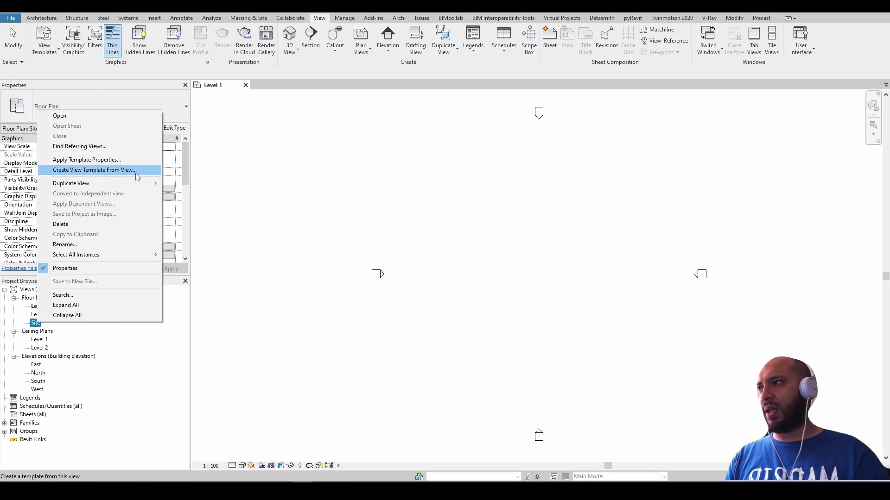
{"action": "mouse_move", "coordinate": [70, 184]}
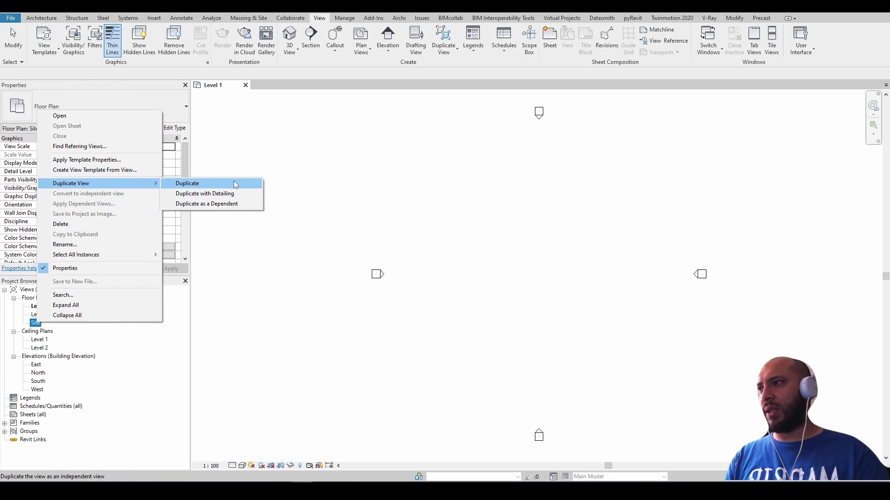
{"action": "left_click", "coordinate": [236, 185]}
{"action": "left_click", "coordinate": [51, 333]}
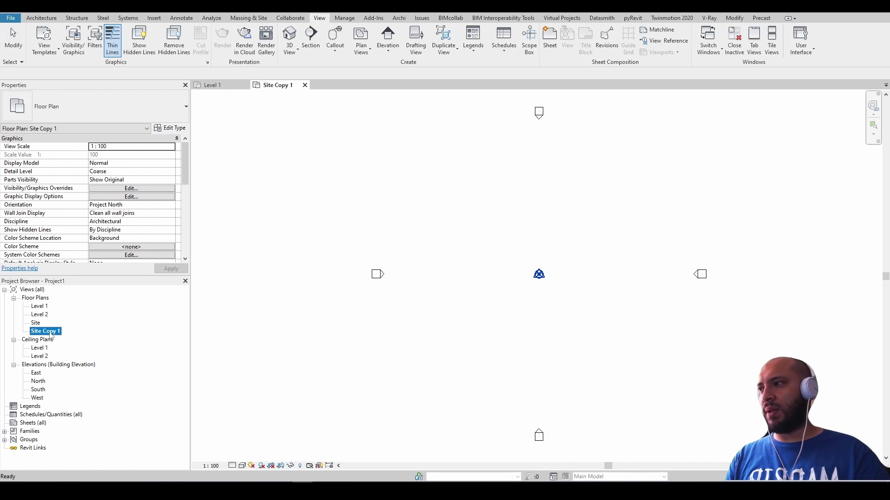
{"action": "left_click", "coordinate": [45, 332]}
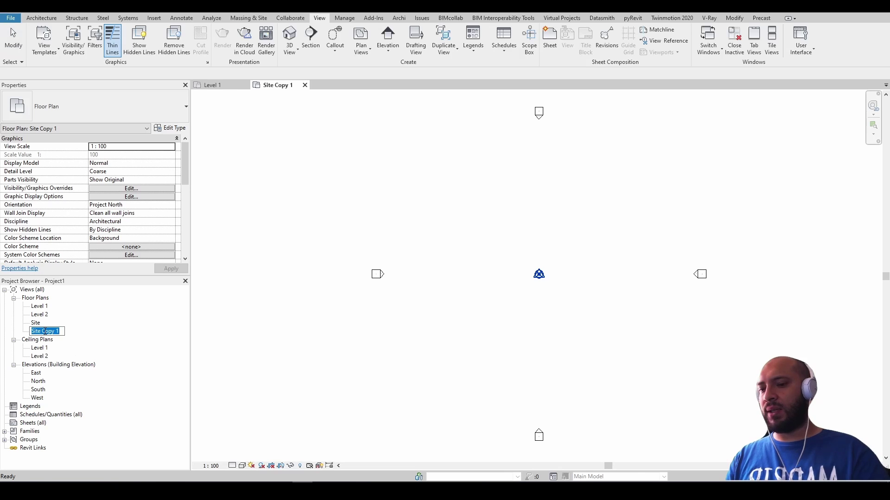
{"action": "type", "text": "HMA"}
{"action": "key", "text": "Return"}
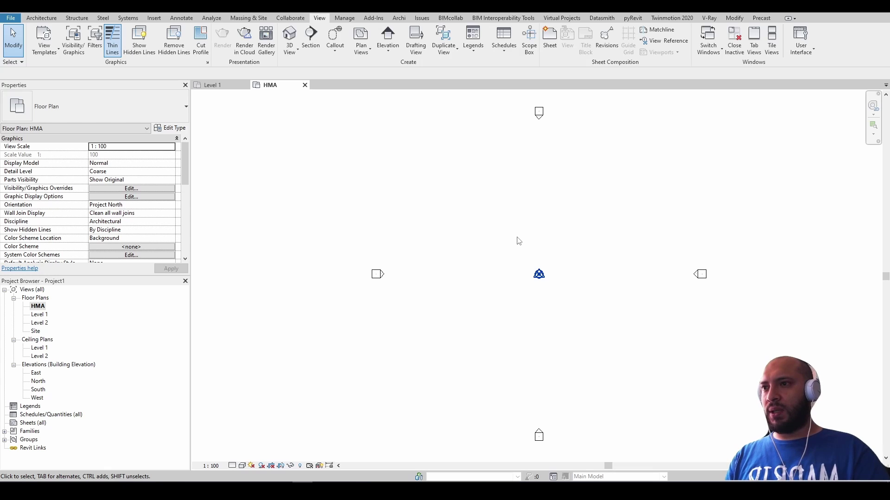
- In the HMA plan's visibility settings, uncheck Project Base Point and Survey Point under Site
{"action": "key", "text": "v"}
{"action": "key", "text": "v"}
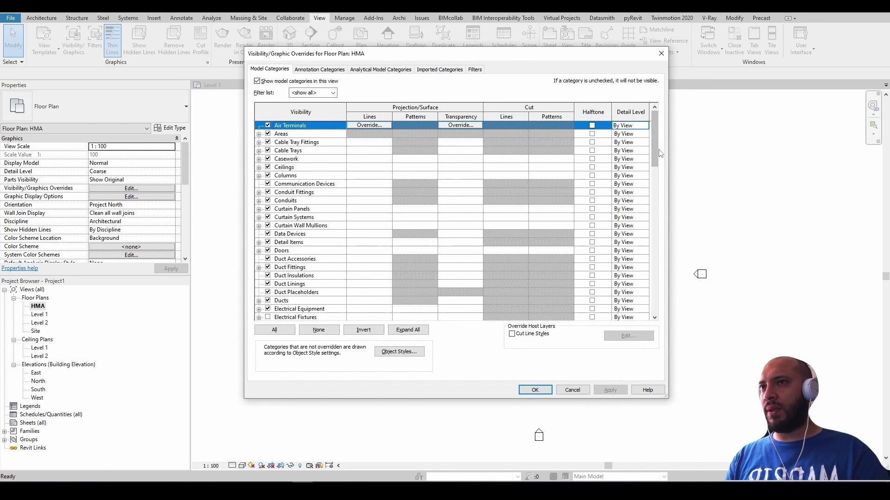
{"action": "left_click_drag", "start_coordinate": [659, 151], "coordinate": [653, 222]}
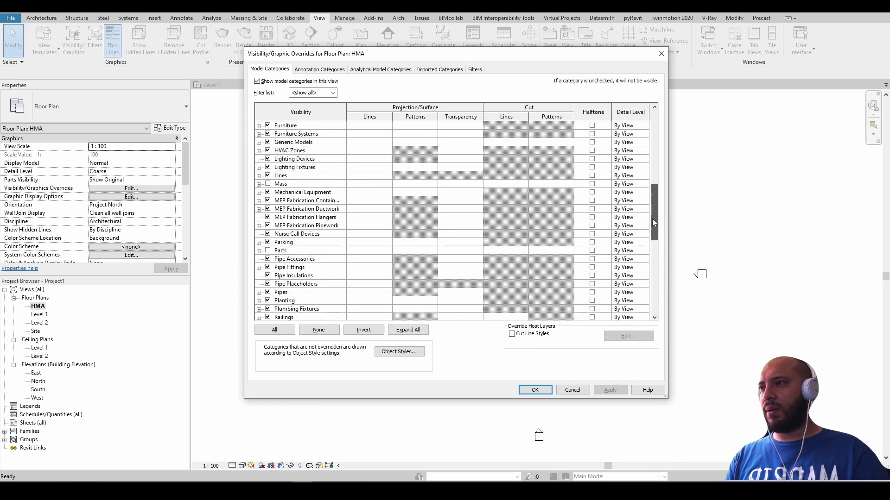
{"action": "left_click_drag", "start_coordinate": [652, 222], "coordinate": [653, 297]}
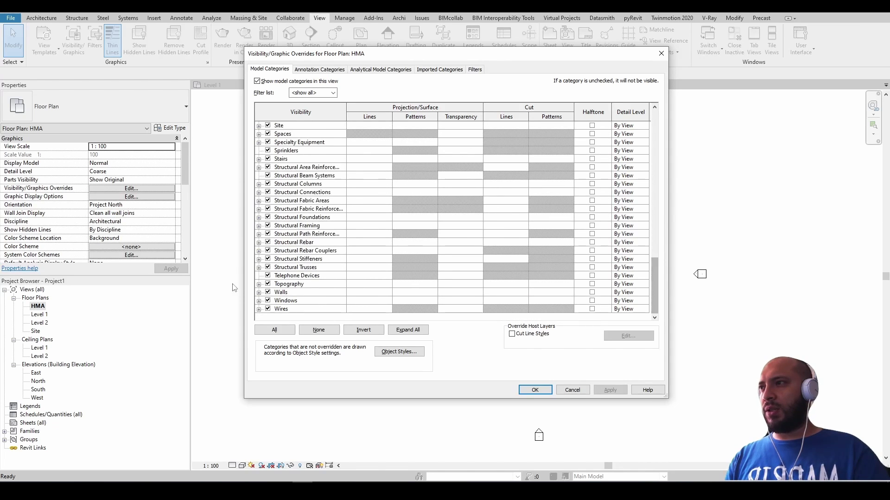
{"action": "left_click", "coordinate": [259, 126]}
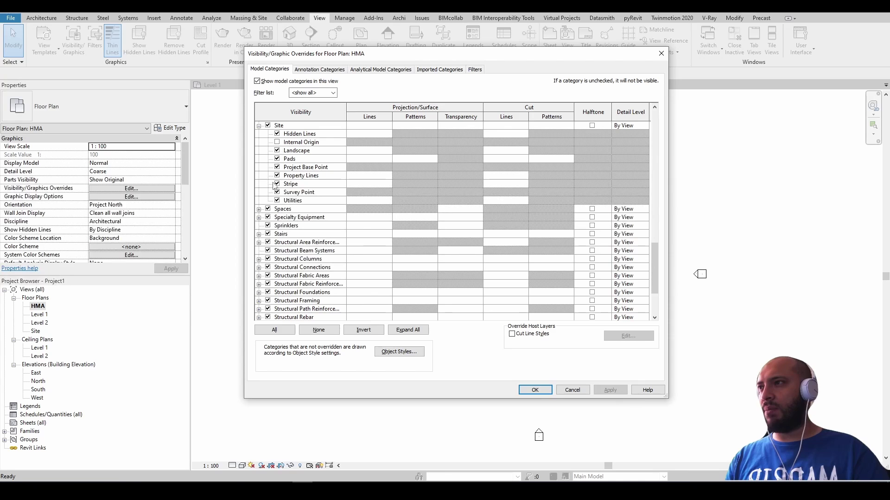
{"action": "left_click", "coordinate": [277, 168]}
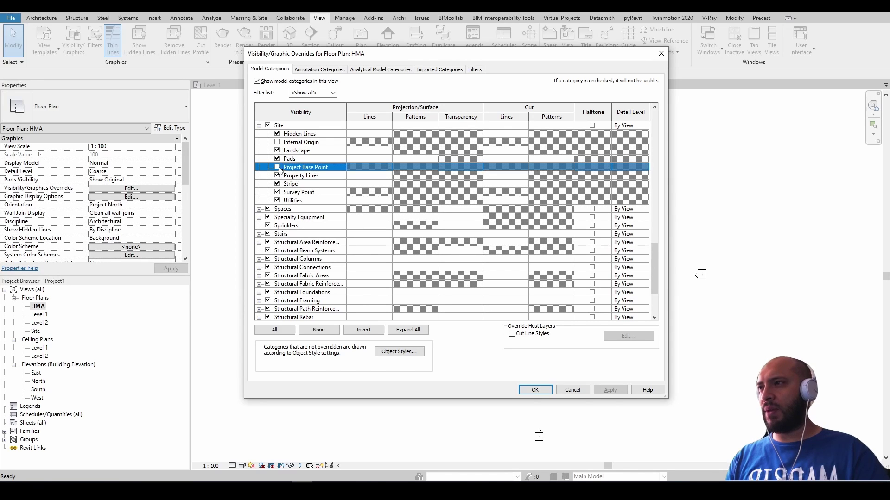
{"action": "left_click", "coordinate": [278, 192]}
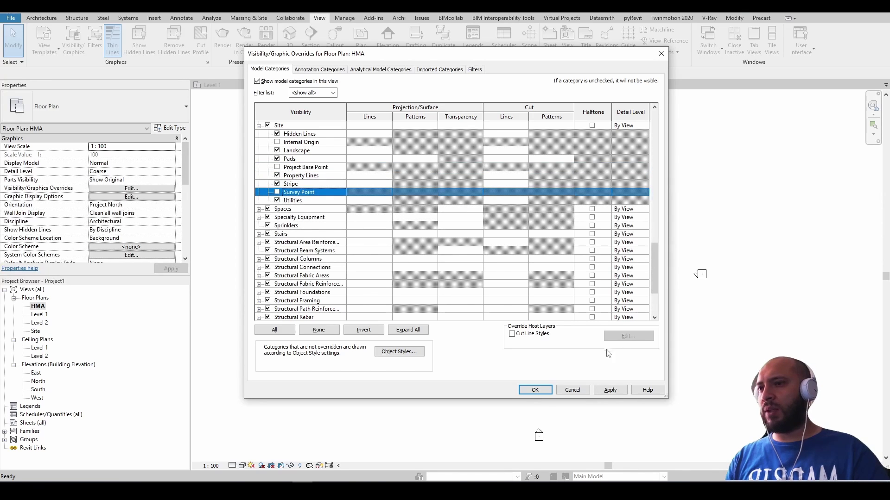
{"action": "left_click", "coordinate": [610, 389]}
{"action": "left_click", "coordinate": [534, 390]}
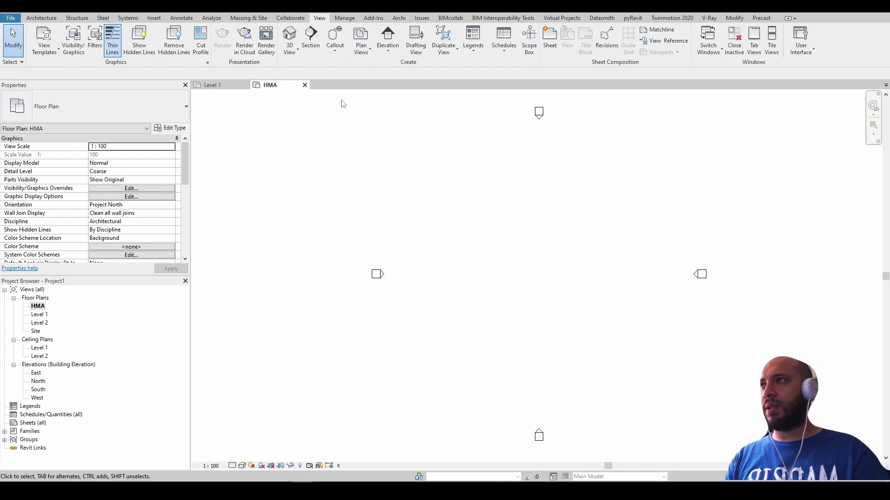
- Import TARJETA QR.jpg from the VISTA PRINCIPAL folder and place it at the plan centre
{"action": "left_click", "coordinate": [161, 18]}
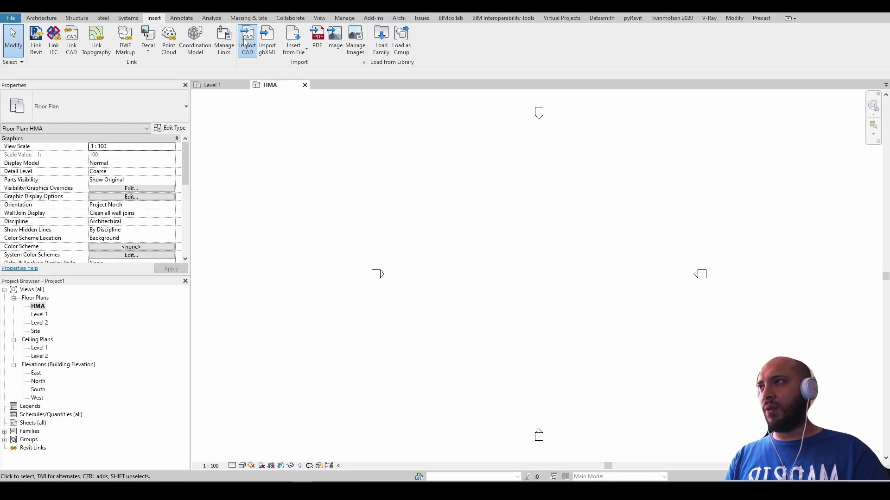
{"action": "left_click", "coordinate": [317, 39]}
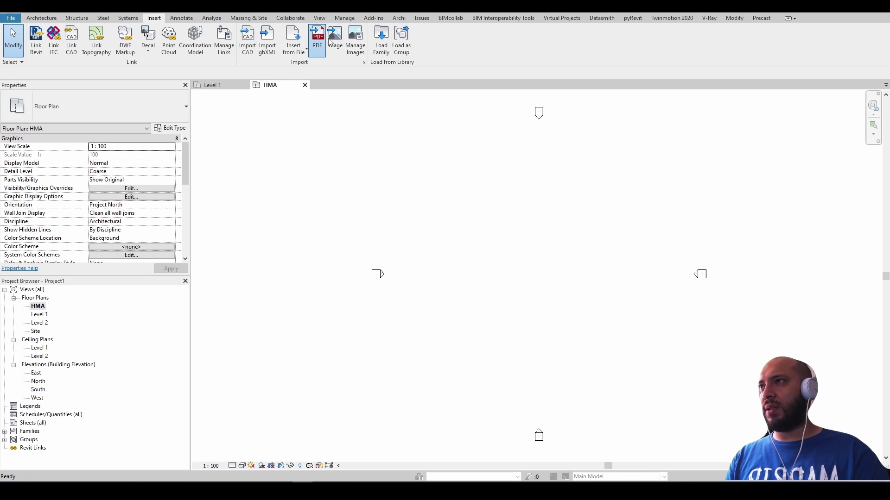
{"action": "key", "text": "Escape"}
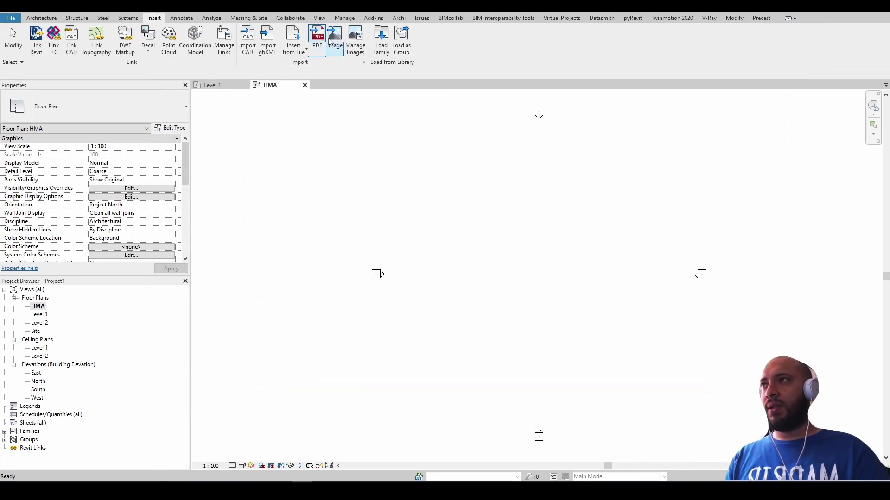
{"action": "left_click", "coordinate": [192, 234]}
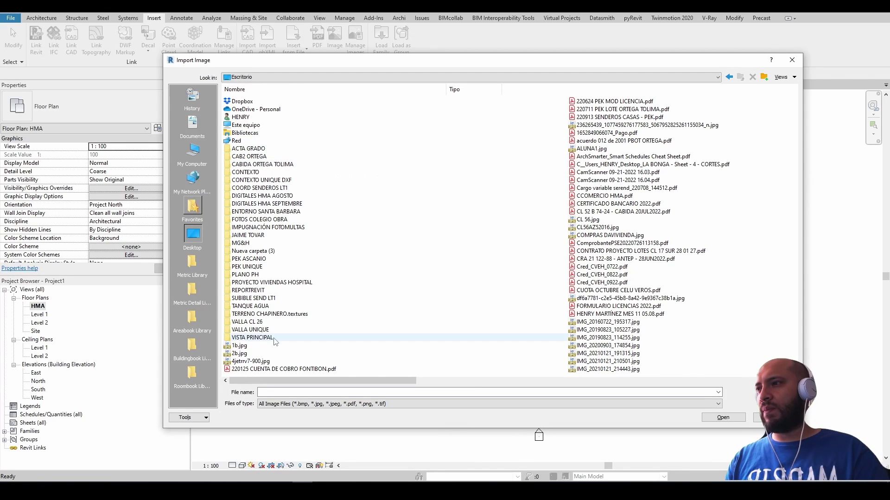
{"action": "double_click", "coordinate": [275, 338]}
{"action": "left_click", "coordinate": [263, 106]}
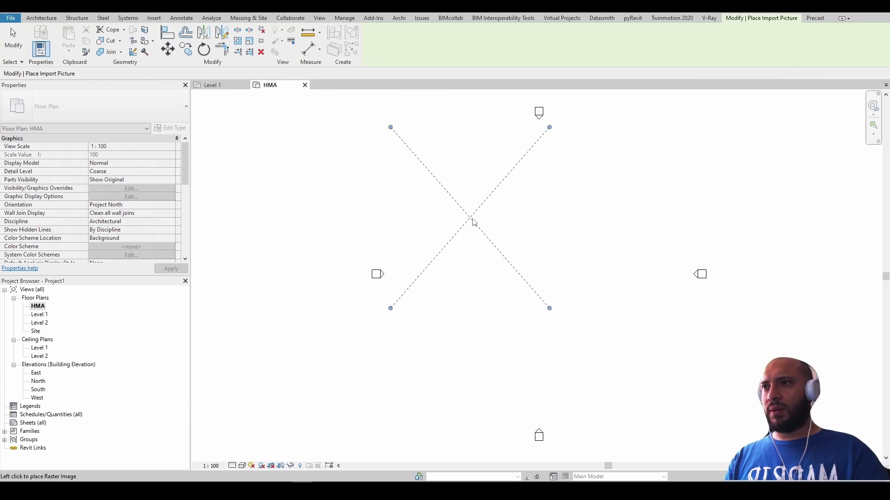
{"action": "left_click", "coordinate": [536, 263]}
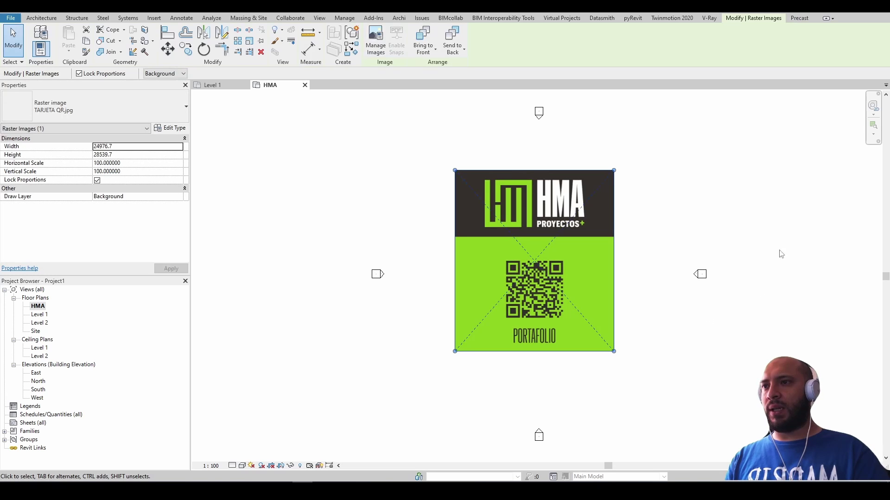
{"action": "left_click", "coordinate": [779, 213]}
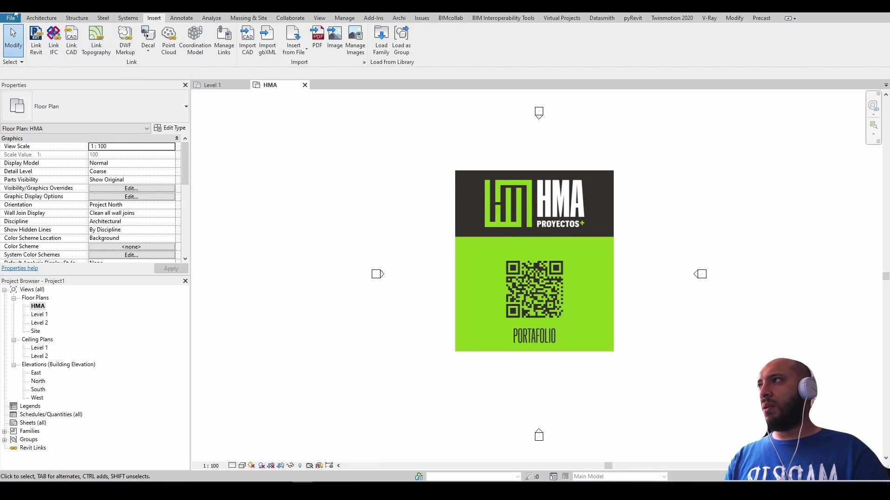
- Save the project as VISTA PRINCIPAL.rvt in the VISTA PRINCIPAL folder
{"action": "key", "text": "ctrl+s"}
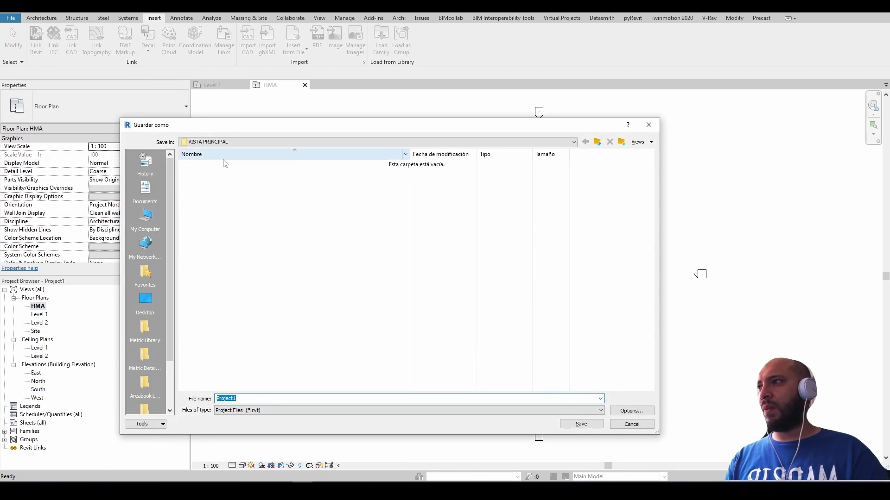
{"action": "type", "text": "V"}
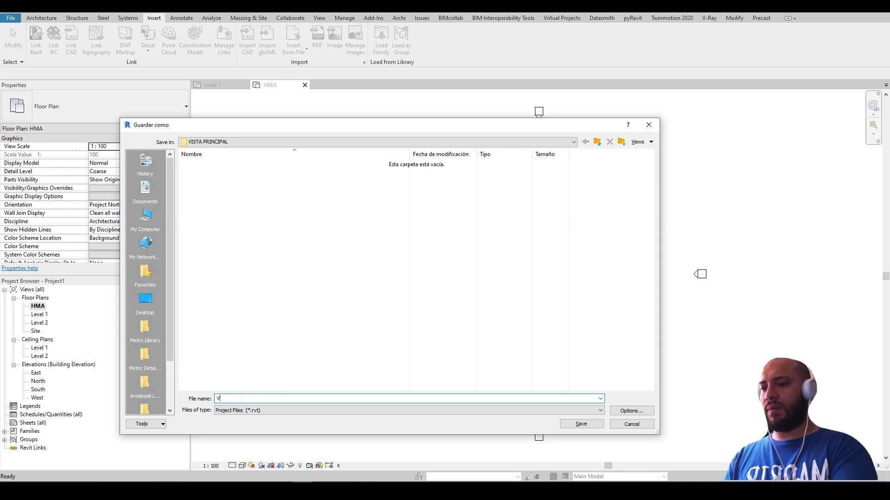
{"action": "type", "text": "ISTA PRINCIPAL"}
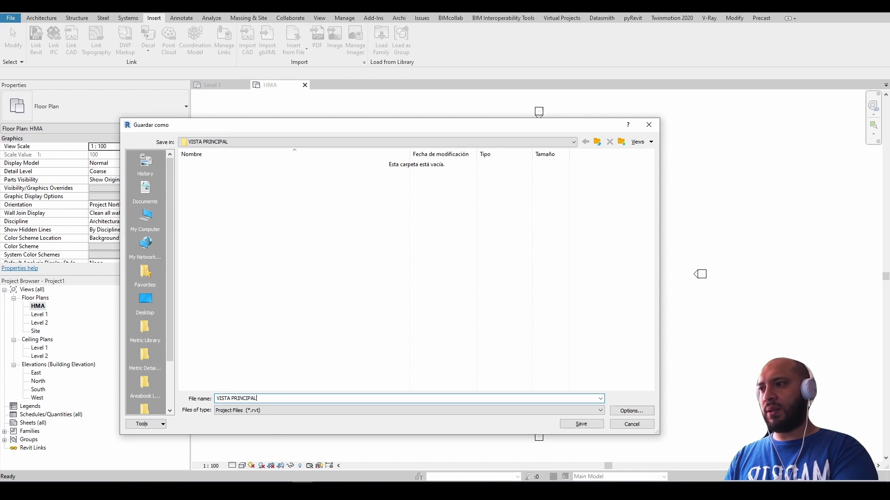
{"action": "key", "text": "Return"}
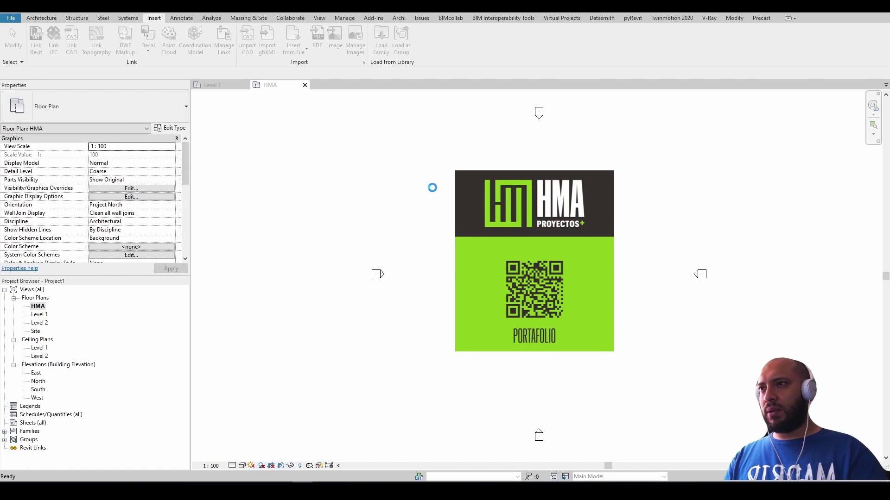
- Zoom in on the QR card image with ZR and pan so it fills the view
{"action": "key", "text": "z"}
{"action": "key", "text": "r"}
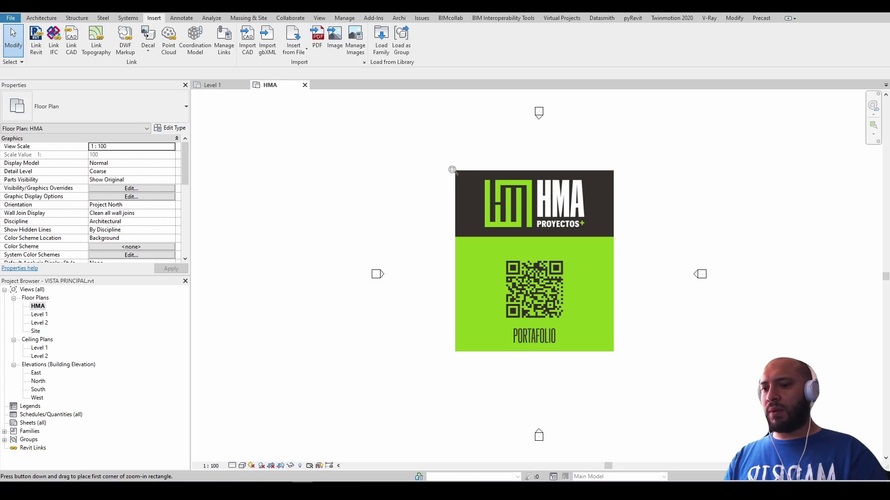
{"action": "mouse_move", "coordinate": [448, 165]}
{"action": "left_mouse_down"}
{"action": "mouse_move", "coordinate": [627, 369]}
{"action": "mouse_move", "coordinate": [615, 354]}
{"action": "left_mouse_up"}
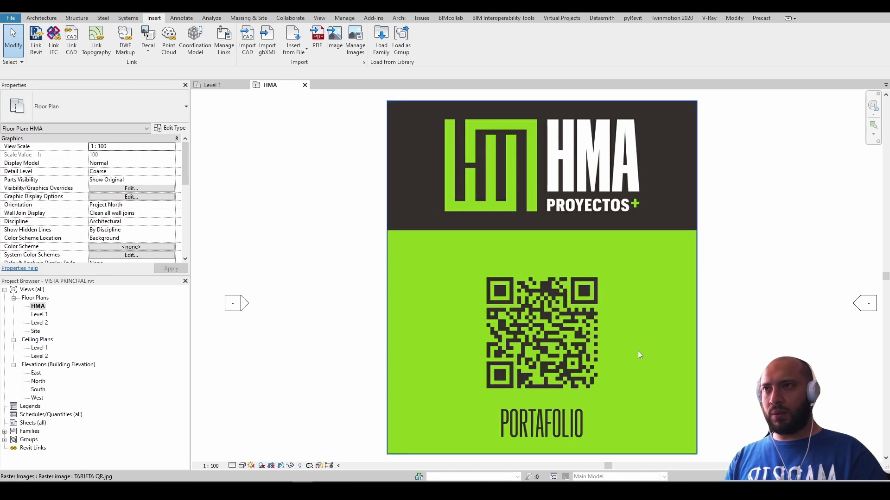
{"action": "mouse_move", "coordinate": [638, 351]}
{"action": "middle_mouse_down"}
{"action": "mouse_move", "coordinate": [597, 345]}
{"action": "mouse_move", "coordinate": [603, 354]}
{"action": "middle_mouse_up"}
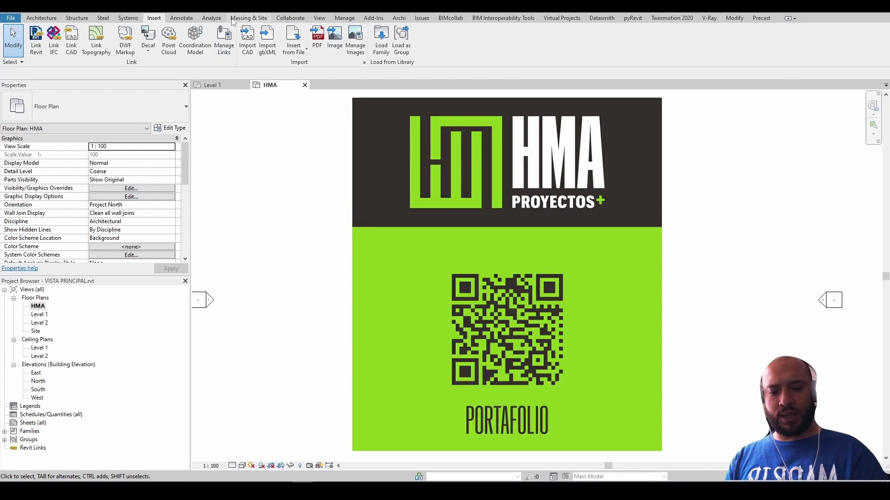
{"action": "left_click", "coordinate": [344, 18]}
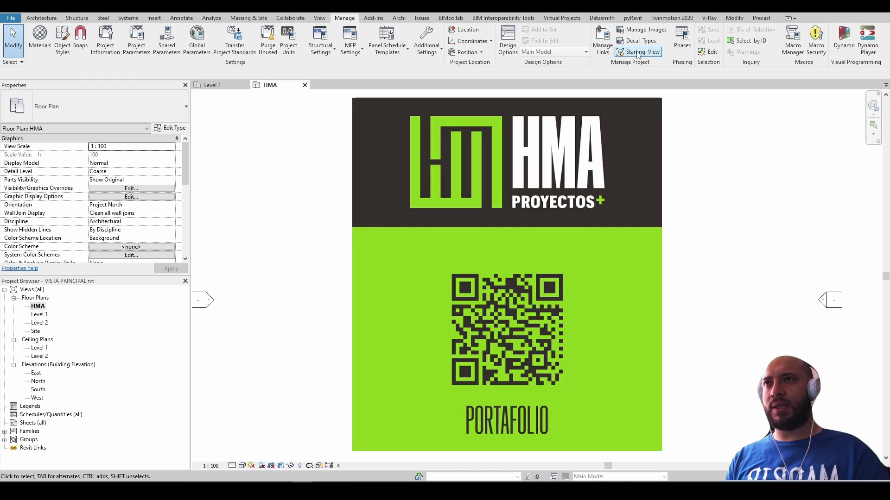
- Set Floor Plan: HMA as the project's Starting View
{"action": "left_click", "coordinate": [637, 52]}
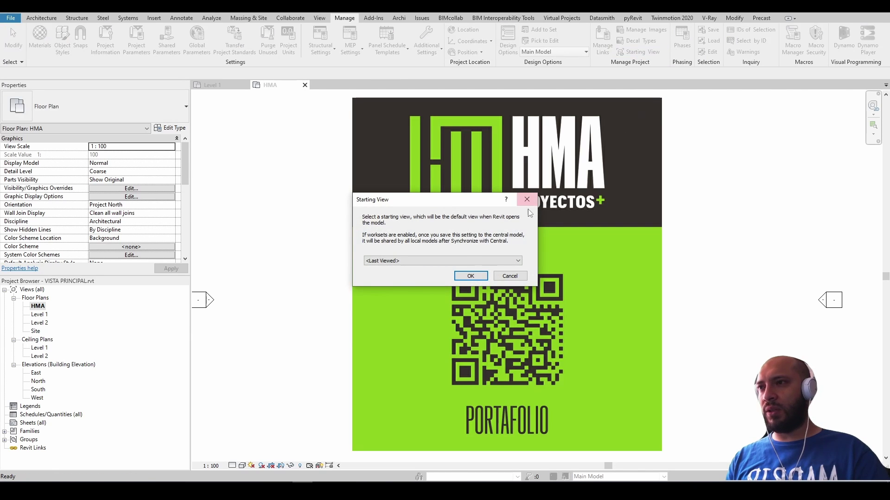
{"action": "left_click", "coordinate": [470, 261]}
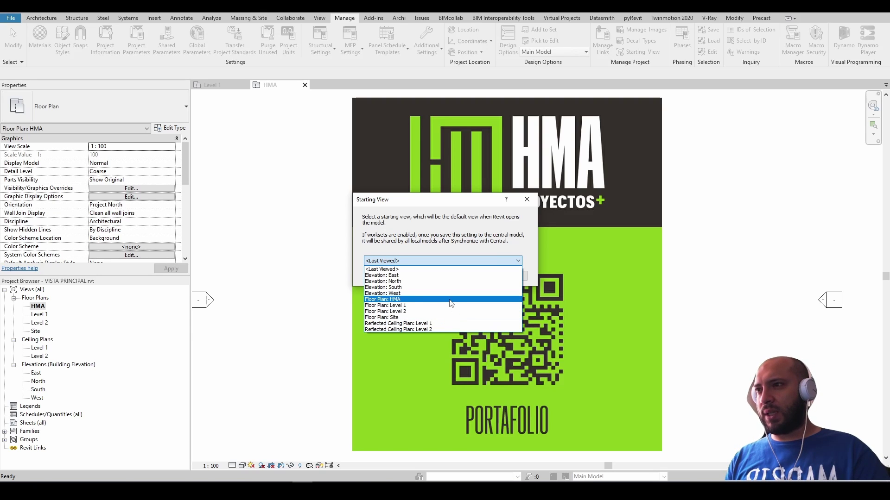
{"action": "left_click", "coordinate": [406, 303]}
{"action": "left_click", "coordinate": [471, 278]}
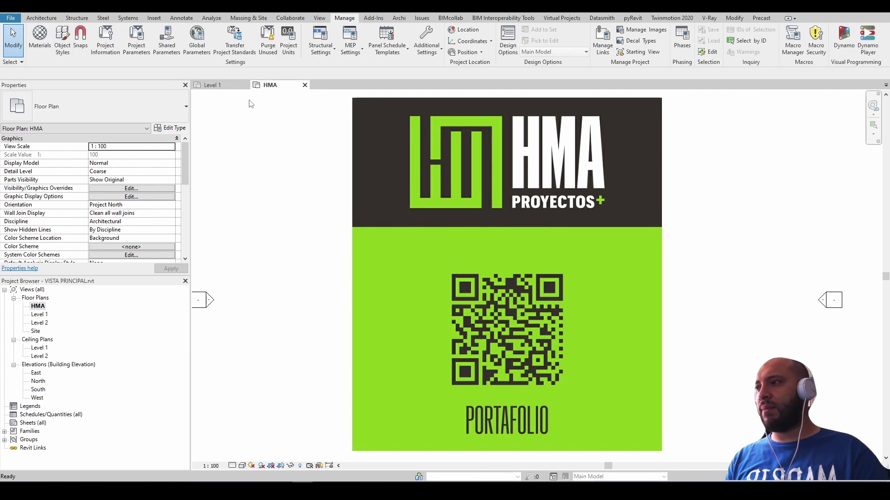
- Open the North elevation, close the other plan tabs, and open the Level 1 plan
{"action": "double_click", "coordinate": [38, 381]}
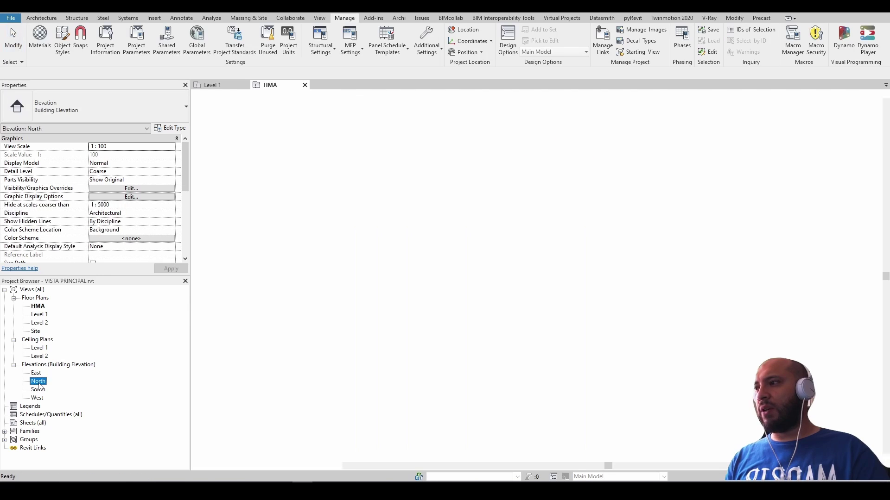
{"action": "left_click", "coordinate": [246, 85]}
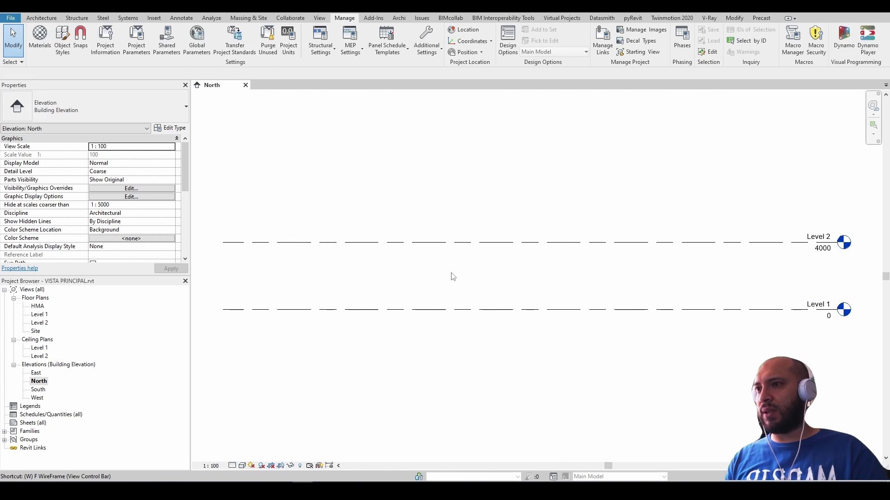
{"action": "double_click", "coordinate": [38, 315]}
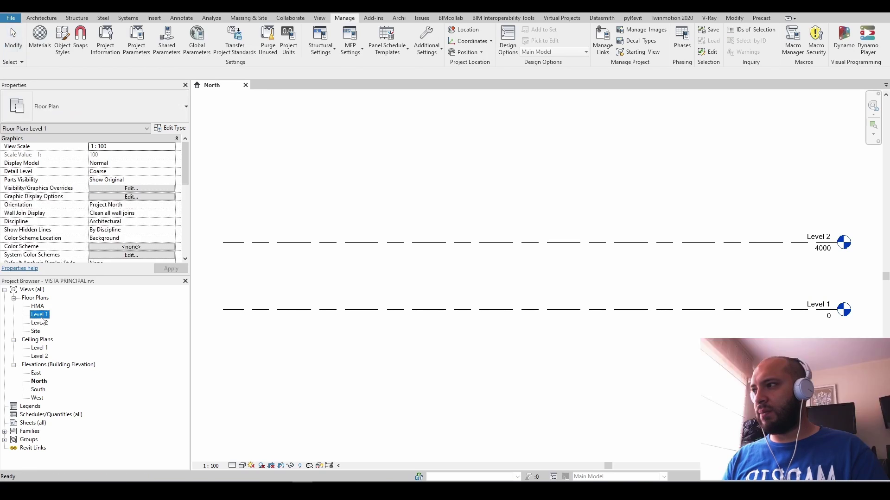
- Draw a closed loop of five Generic - 200mm walls on Level 1
{"action": "key", "text": "w"}
{"action": "key", "text": "a"}
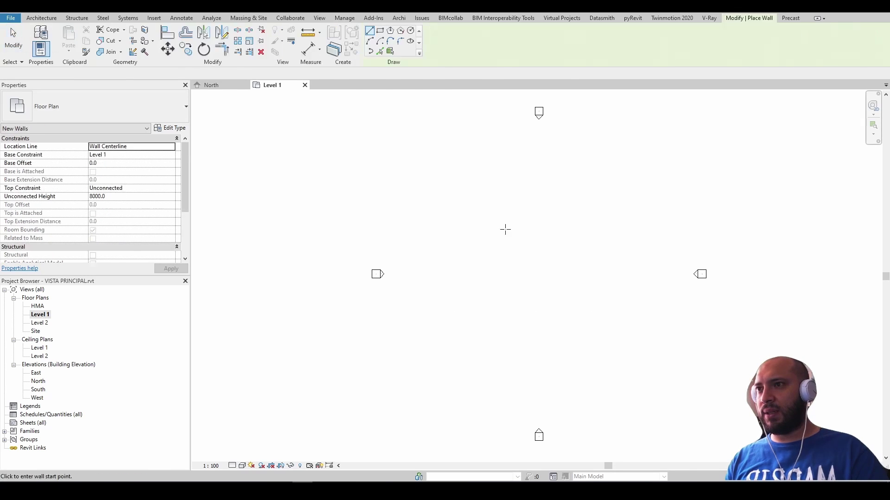
{"action": "left_click", "coordinate": [509, 231]}
{"action": "left_click", "coordinate": [463, 283]}
{"action": "left_click", "coordinate": [543, 307]}
{"action": "left_click", "coordinate": [574, 240]}
{"action": "left_click", "coordinate": [509, 178]}
{"action": "left_click", "coordinate": [509, 231]}
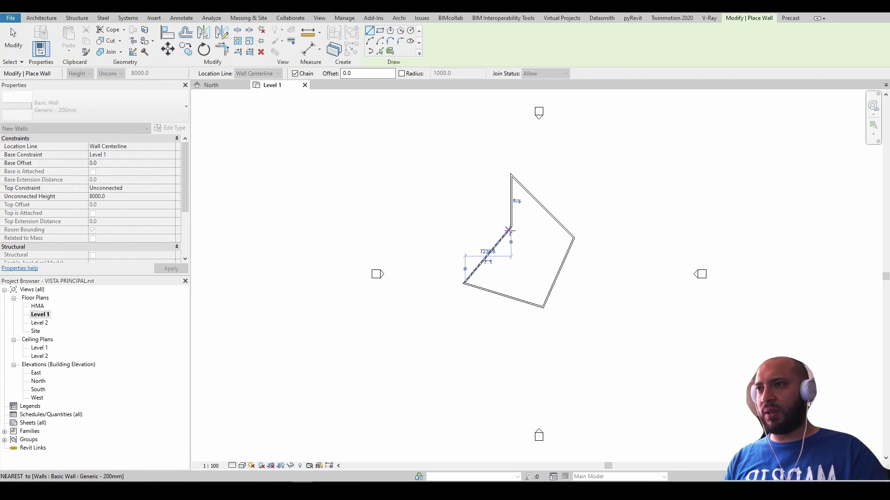
{"action": "scroll", "coordinate": [603, 236], "scroll_direction": "down", "scroll_amount": 1}
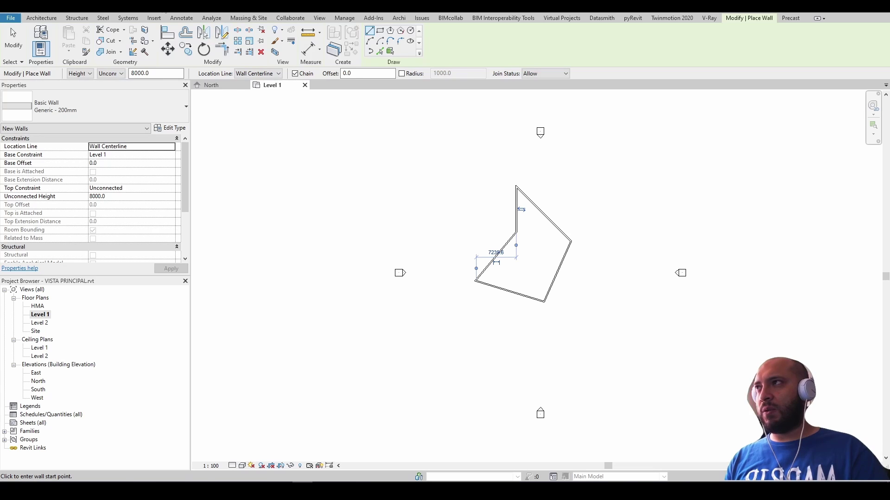
- View the walls in the default 3D view, then close all views to reach Recent Files
{"action": "key", "text": "3"}
{"action": "key", "text": "d"}
{"action": "left_click", "coordinate": [246, 85]}
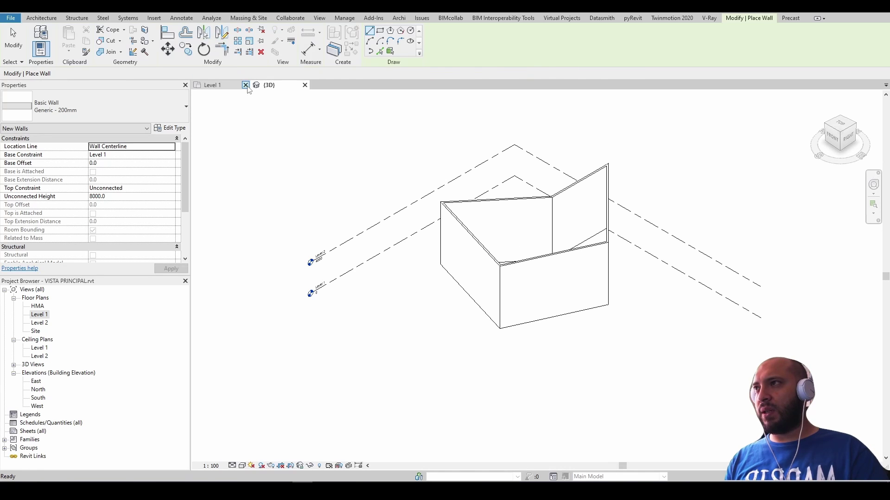
{"action": "left_click", "coordinate": [246, 85]}
{"action": "middle_click_drag", "start_coordinate": [407, 244], "coordinate": [424, 237], "text": "shift"}
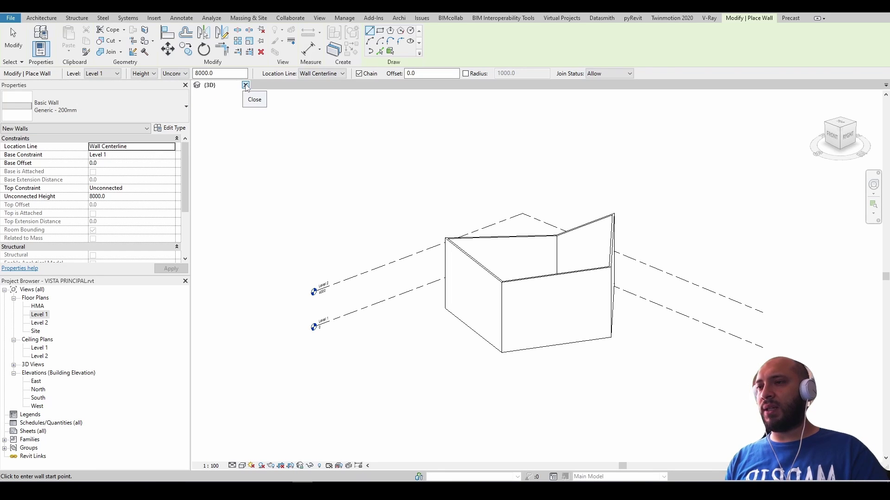
{"action": "left_click", "coordinate": [246, 85]}
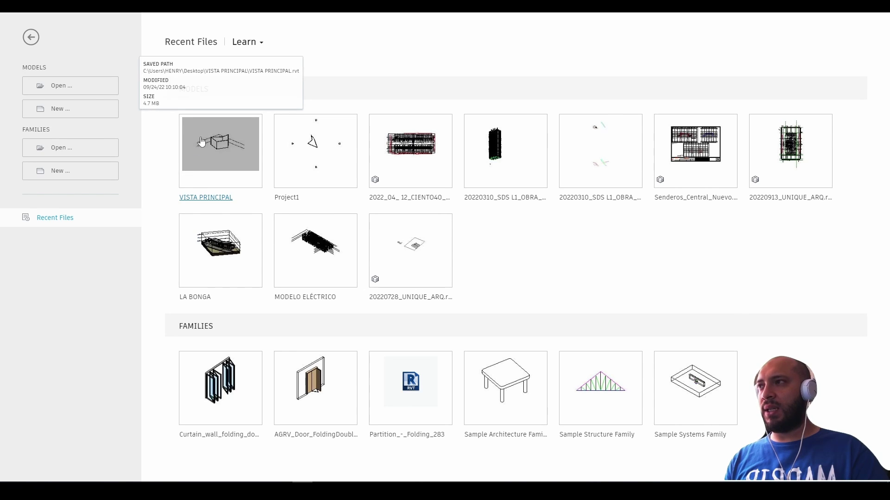
- Reopen VISTA PRINCIPAL from Recent Files, zoom in on the HMA plan, and open VG
{"action": "left_click", "coordinate": [241, 168]}
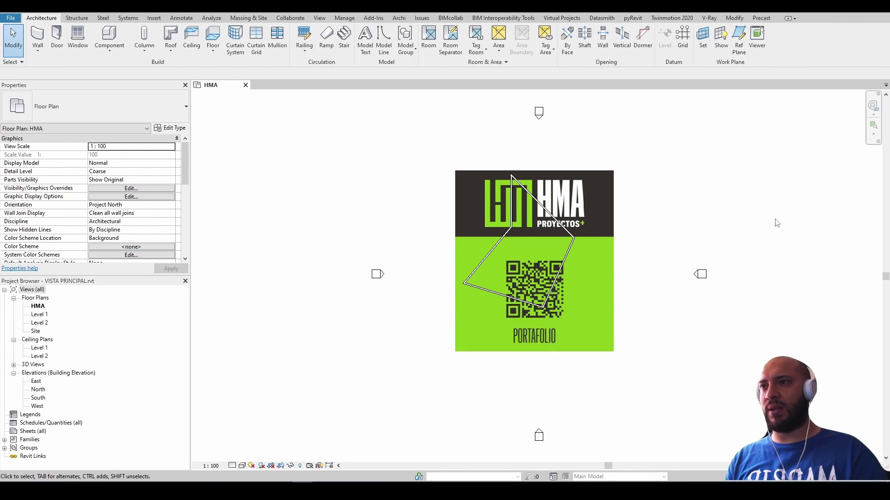
{"action": "scroll", "coordinate": [681, 235], "scroll_direction": "up", "scroll_amount": 1}
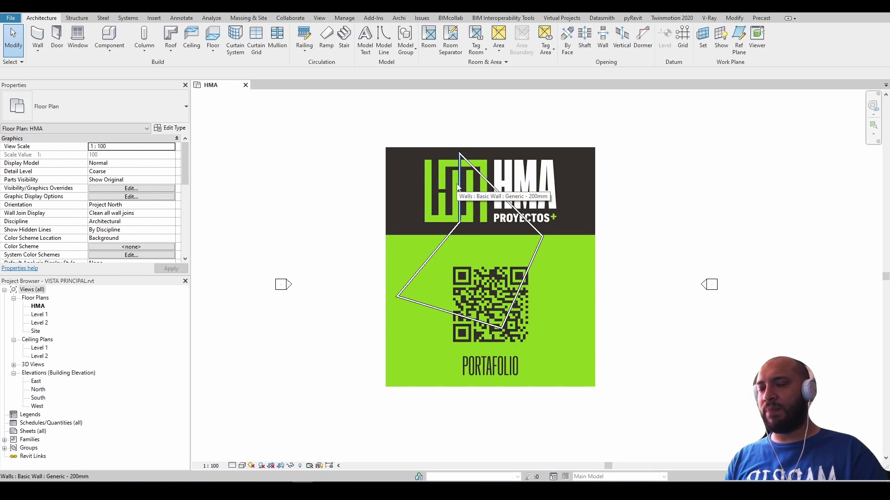
{"action": "key", "text": "v"}
{"action": "key", "text": "g"}
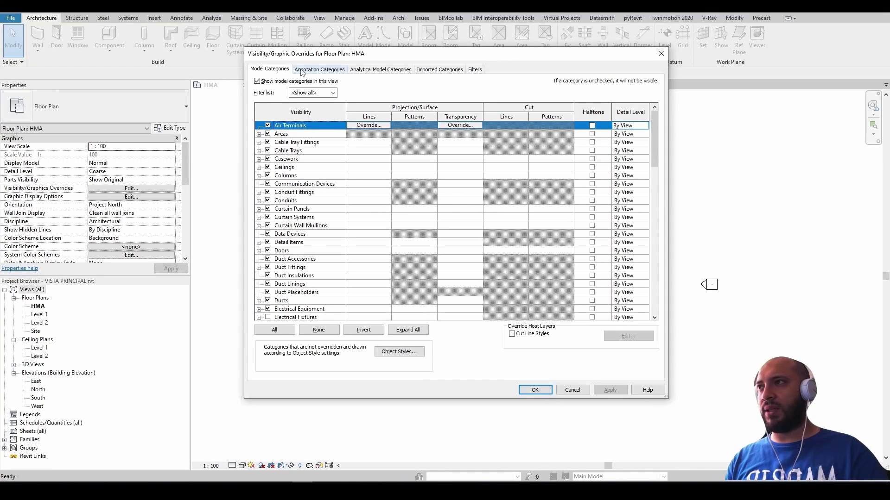
- Turn all model categories off in the HMA plan, then turn them back on
{"action": "left_click", "coordinate": [262, 82]}
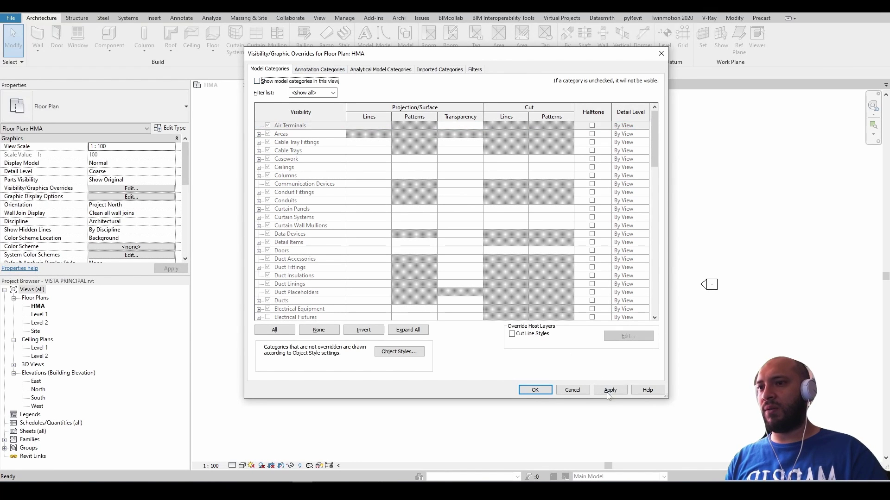
{"action": "left_click", "coordinate": [536, 390]}
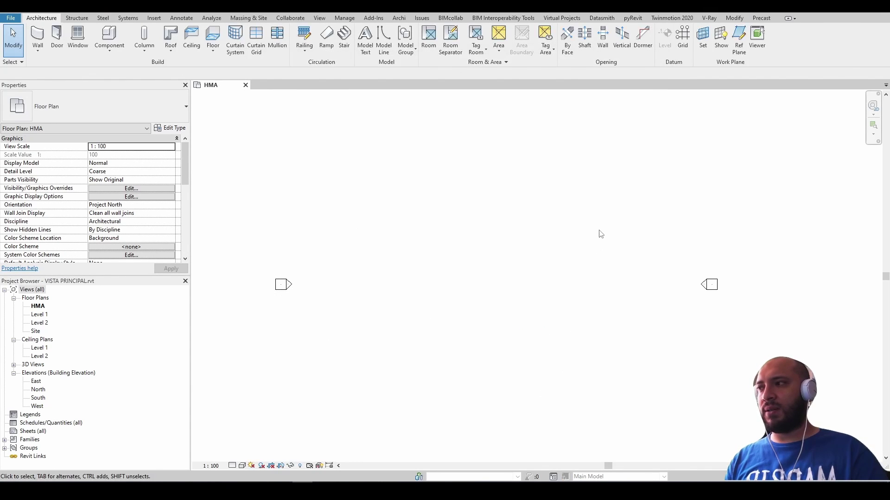
{"action": "key", "text": "v"}
{"action": "key", "text": "v"}
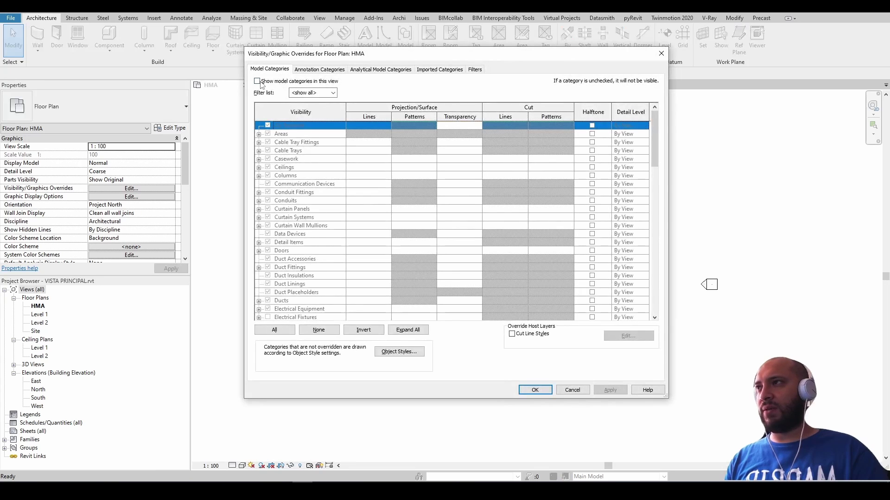
{"action": "left_click", "coordinate": [258, 81]}
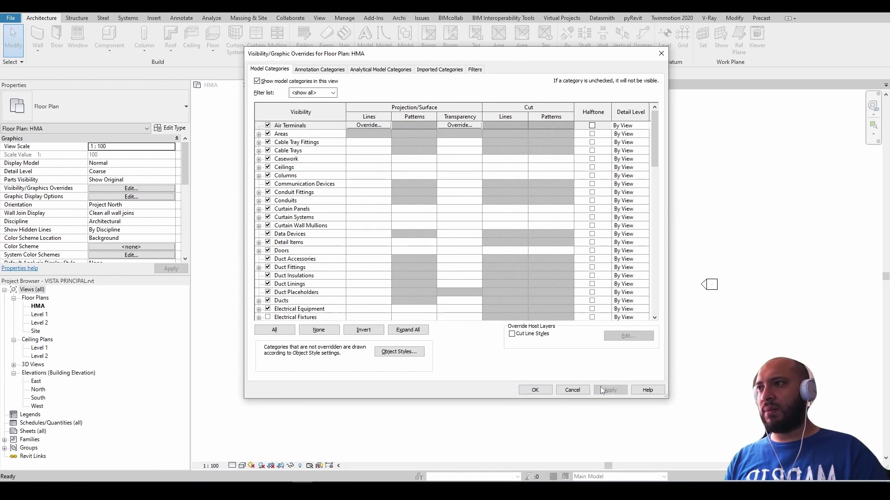
- Uncheck the Walls model category and apply, hiding walls in the HMA plan
{"action": "scroll", "coordinate": [563, 213], "scroll_direction": "down", "scroll_amount": 1}
{"action": "scroll", "coordinate": [560, 218], "scroll_direction": "down", "scroll_amount": 2}
{"action": "scroll", "coordinate": [558, 222], "scroll_direction": "down", "scroll_amount": 1}
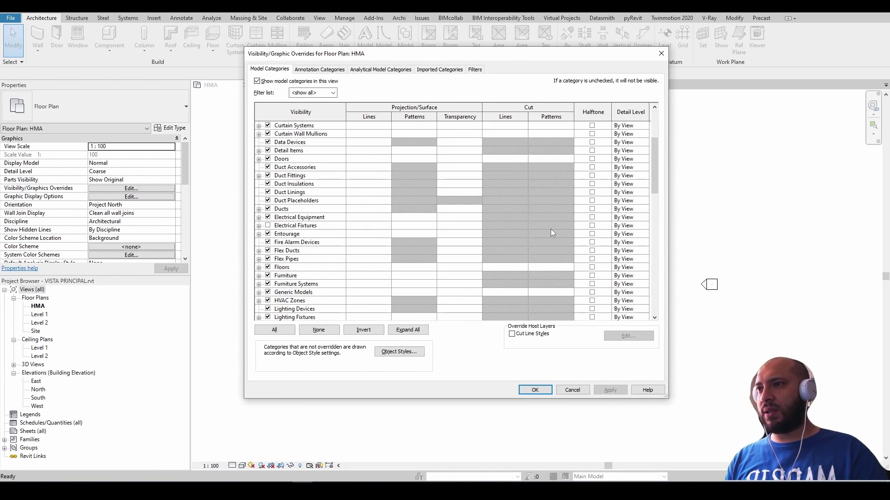
{"action": "scroll", "coordinate": [552, 233], "scroll_direction": "down", "scroll_amount": 3}
{"action": "scroll", "coordinate": [552, 233], "scroll_direction": "down", "scroll_amount": 2}
{"action": "scroll", "coordinate": [552, 234], "scroll_direction": "down", "scroll_amount": 3}
{"action": "scroll", "coordinate": [552, 235], "scroll_direction": "down", "scroll_amount": 4}
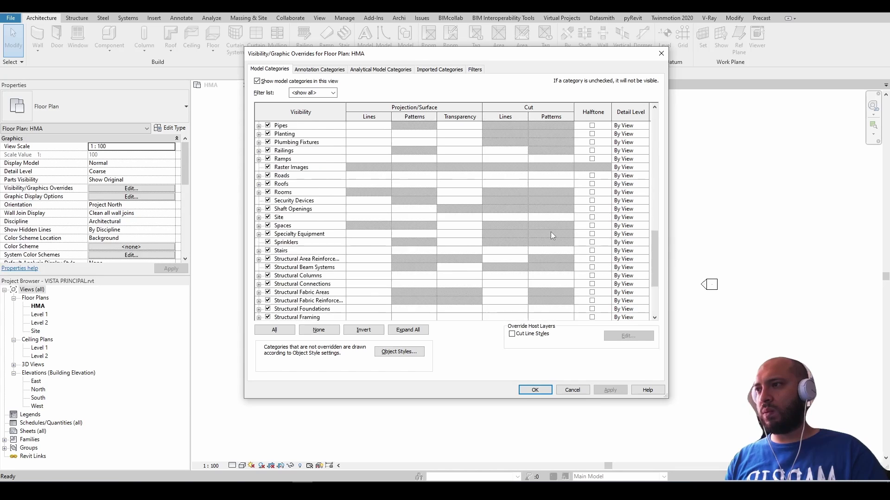
{"action": "scroll", "coordinate": [552, 236], "scroll_direction": "down", "scroll_amount": 3}
{"action": "scroll", "coordinate": [552, 236], "scroll_direction": "down", "scroll_amount": 1}
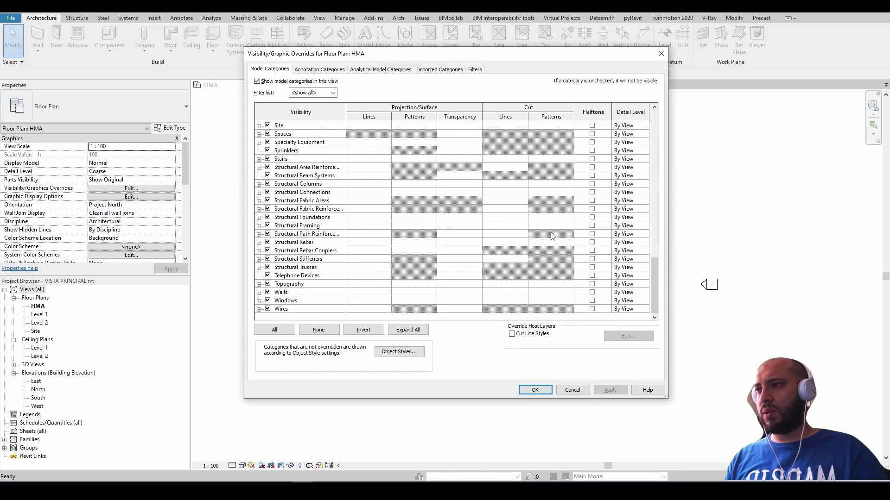
{"action": "left_click", "coordinate": [268, 293]}
{"action": "left_click", "coordinate": [610, 390]}
{"action": "left_click", "coordinate": [533, 391]}
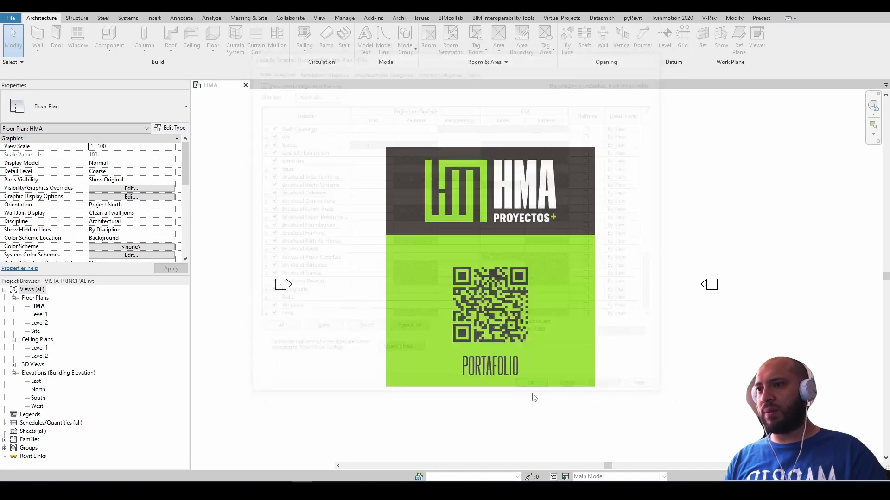
{"action": "scroll", "coordinate": [667, 241], "scroll_direction": "down", "scroll_amount": 1}
{"action": "scroll", "coordinate": [669, 244], "scroll_direction": "down", "scroll_amount": 1}
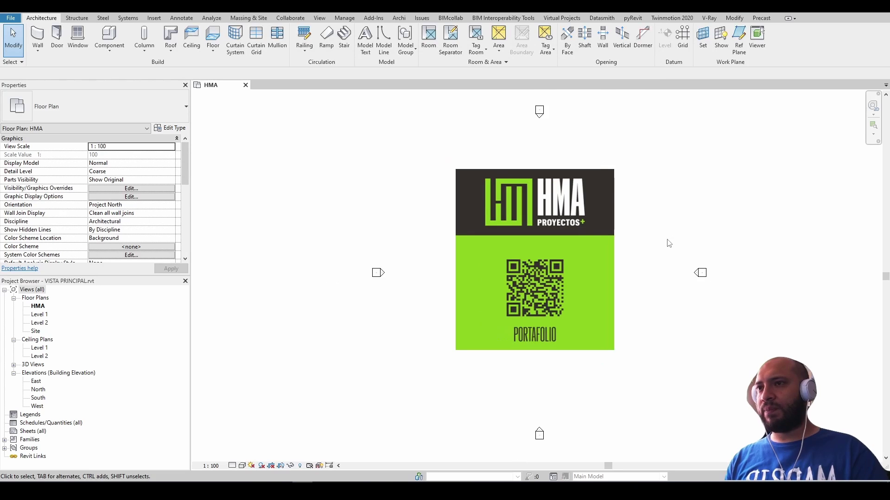
{"action": "middle_click_drag", "start_coordinate": [668, 243], "coordinate": [603, 245]}
{"action": "left_click", "coordinate": [513, 252]}
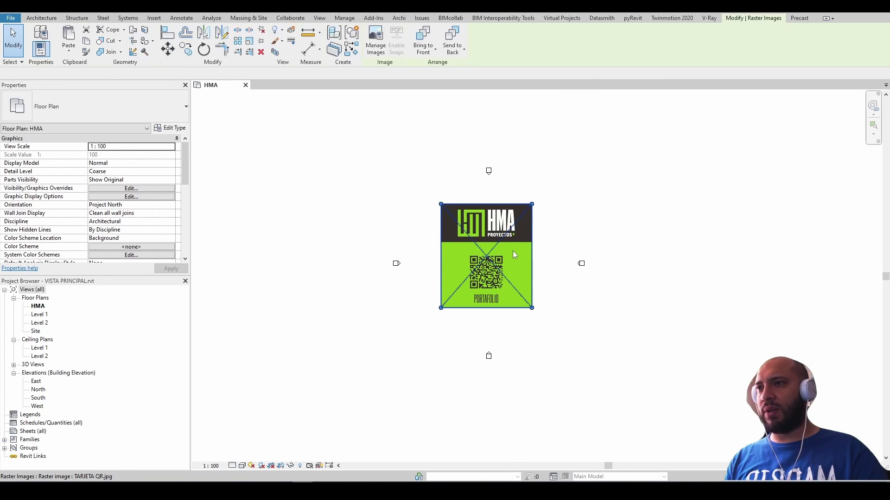
{"action": "scroll", "coordinate": [513, 251], "scroll_direction": "down", "scroll_amount": 2}
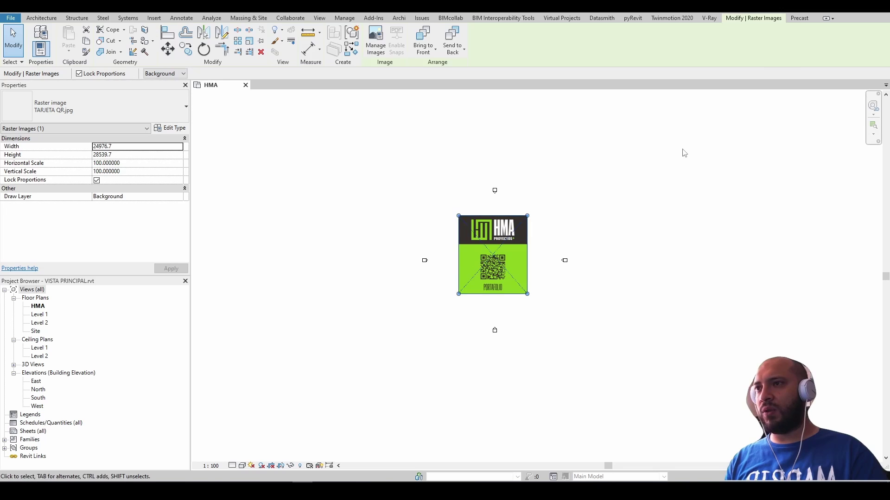
{"action": "key", "text": "Escape"}
{"action": "scroll", "coordinate": [530, 252], "scroll_direction": "up", "scroll_amount": 2}
{"action": "scroll", "coordinate": [510, 264], "scroll_direction": "up", "scroll_amount": 3}
{"action": "scroll", "coordinate": [554, 255], "scroll_direction": "down", "scroll_amount": 1}
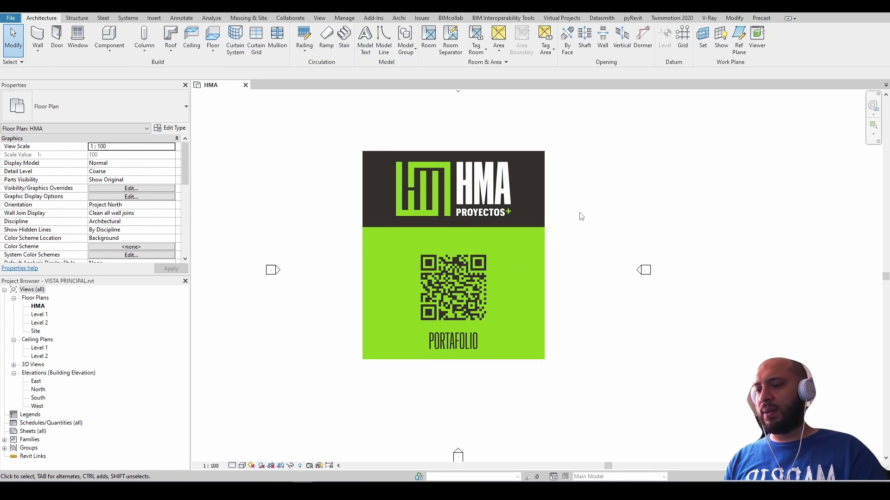
{"action": "scroll", "coordinate": [575, 220], "scroll_direction": "up", "scroll_amount": 1}
{"action": "scroll", "coordinate": [588, 222], "scroll_direction": "up", "scroll_amount": 1}
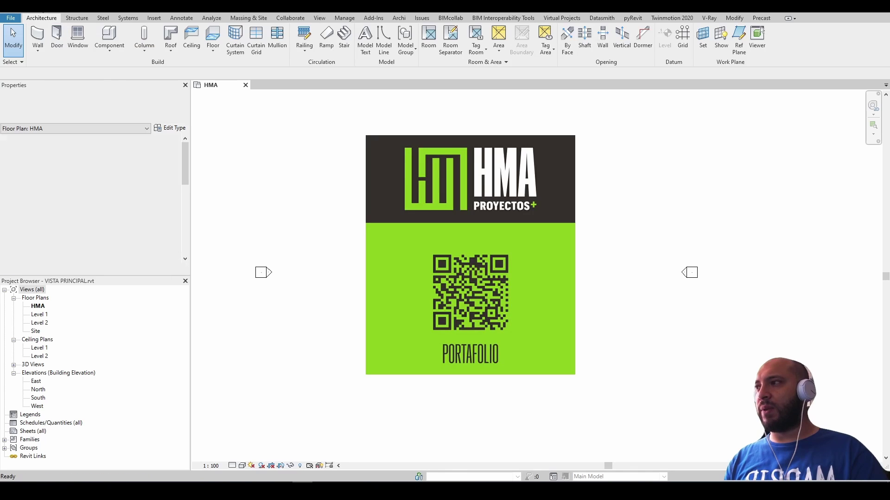
- View the South elevation, then close the HMA and South views to return to Recent Files
{"action": "double_click", "coordinate": [38, 398]}
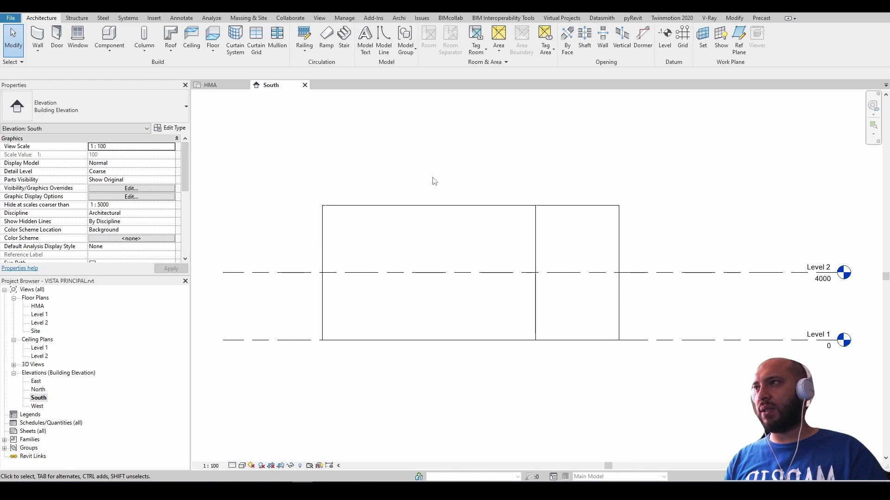
{"action": "left_click", "coordinate": [245, 84]}
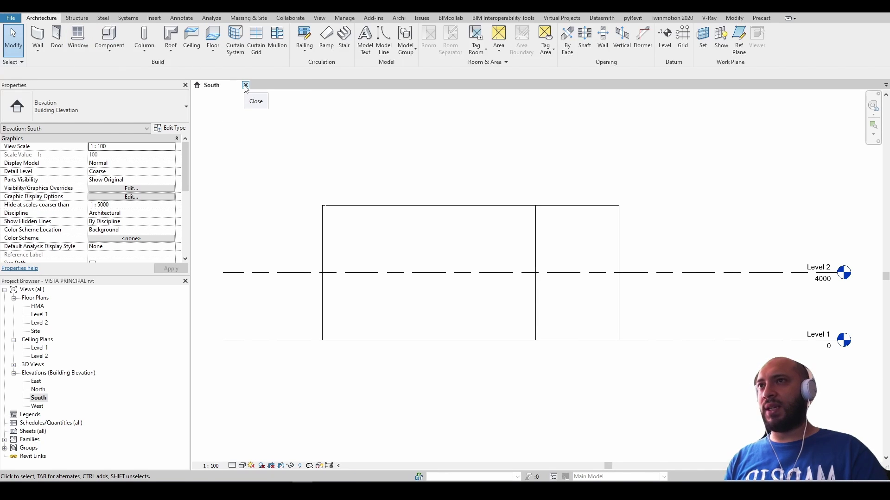
{"action": "left_click", "coordinate": [245, 85]}
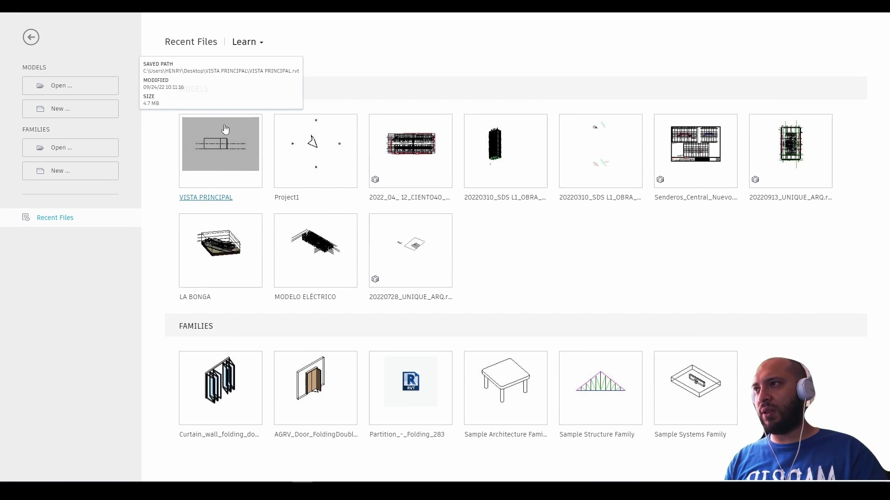
- Reopen VISTA PRINCIPAL from its Recent Files thumbnail
{"action": "left_click", "coordinate": [240, 164]}
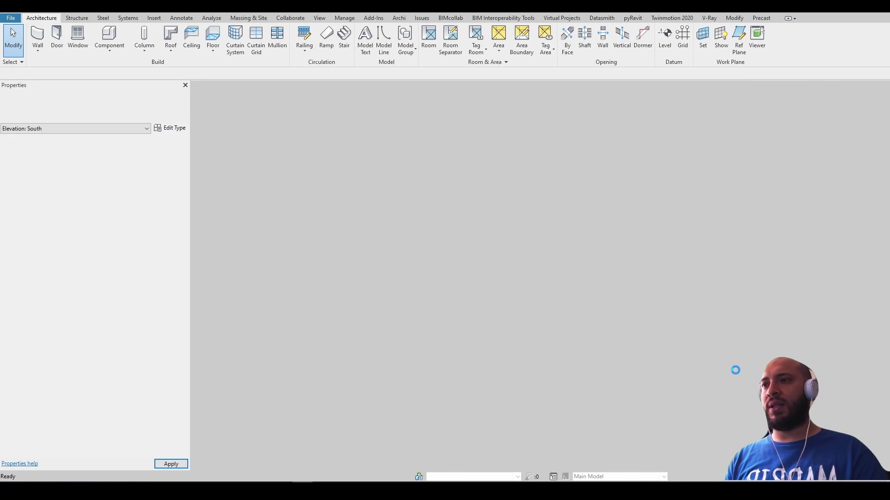